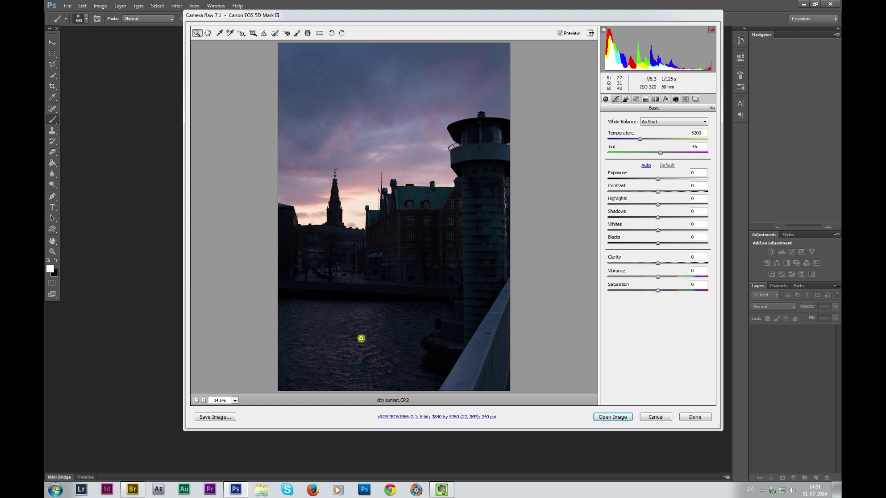
# Send the default Camera Raw conversion of city sunset.CR2 into Photoshop
pyautogui.click(613, 419)
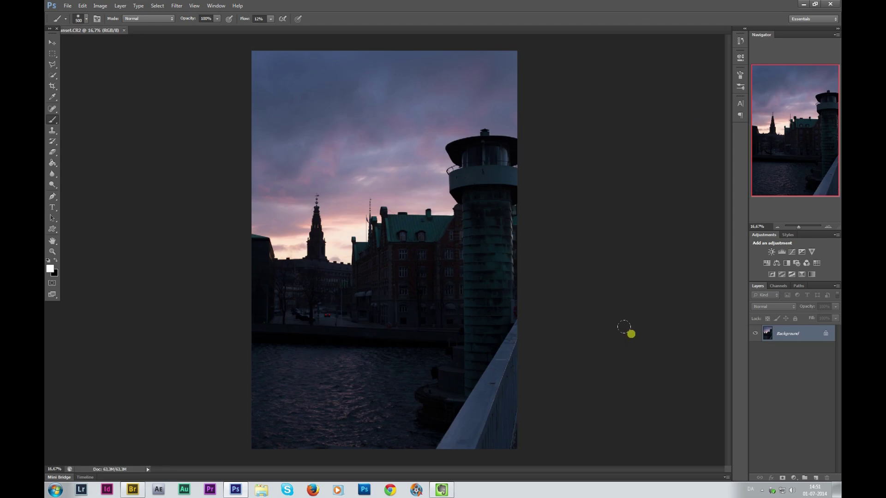
# Add a Curves adjustment layer and bend the curve upward to brighten the photo
pyautogui.click(794, 479)
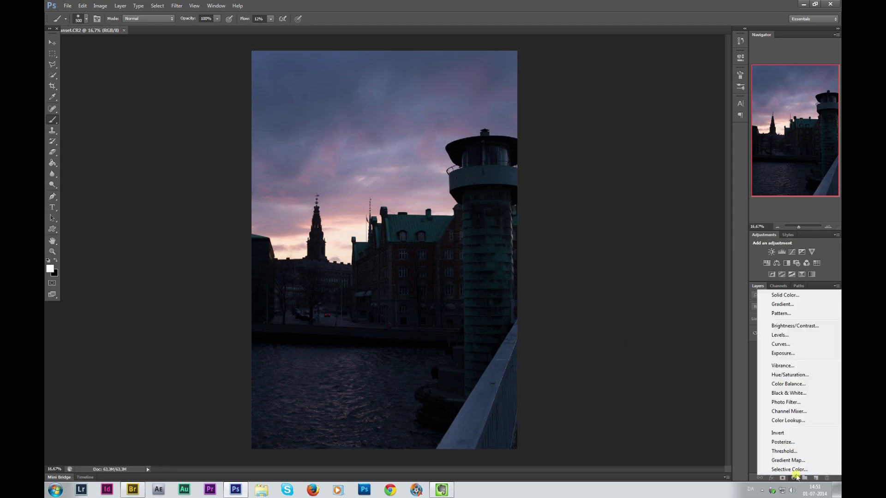
pyautogui.click(786, 344)
pyautogui.moveTo(657, 149)
pyautogui.mouseDown()
pyautogui.moveTo(666, 141)
pyautogui.moveTo(659, 133)
pyautogui.mouseUp()
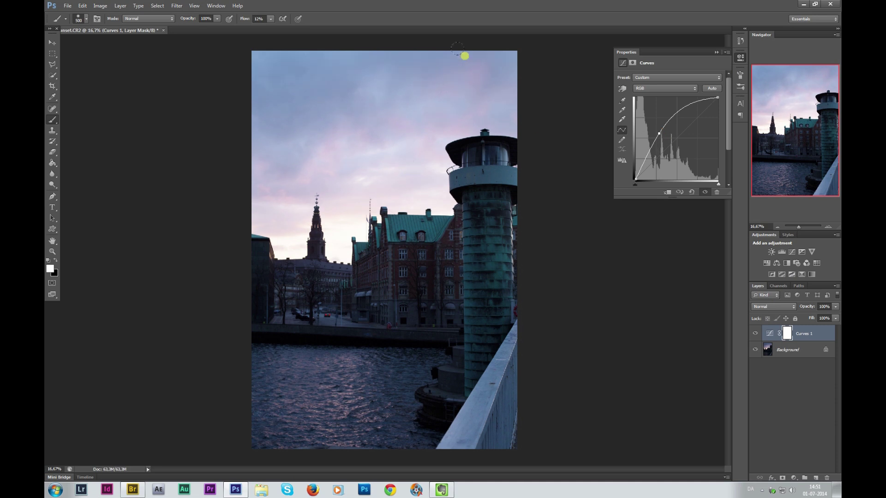
# Paint black into the Curves 1 mask over the left sky, upper sky and around the spire
pyautogui.press('x')
pyautogui.moveTo(260, 78)
pyautogui.mouseDown()
pyautogui.moveTo(268, 179)
pyautogui.moveTo(269, 150)
pyautogui.mouseUp()
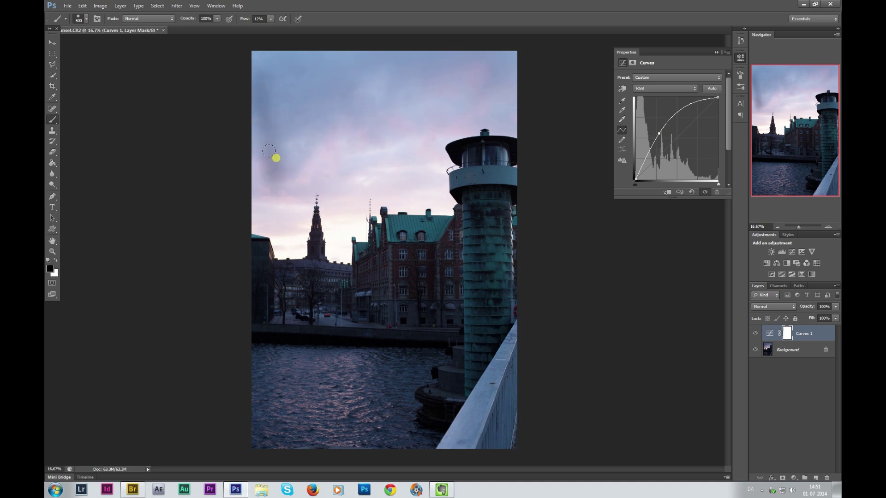
pyautogui.moveTo(265, 197)
pyautogui.mouseDown()
pyautogui.moveTo(316, 55)
pyautogui.moveTo(470, 68)
pyautogui.moveTo(504, 112)
pyautogui.moveTo(433, 116)
pyautogui.moveTo(402, 180)
pyautogui.moveTo(359, 145)
pyautogui.moveTo(341, 252)
pyautogui.mouseUp()
pyautogui.moveTo(329, 197)
pyautogui.mouseDown()
pyautogui.moveTo(253, 154)
pyautogui.moveTo(328, 137)
pyautogui.moveTo(271, 111)
pyautogui.moveTo(232, 71)
pyautogui.moveTo(479, 69)
pyautogui.moveTo(516, 119)
pyautogui.moveTo(435, 192)
pyautogui.moveTo(436, 183)
pyautogui.mouseUp()
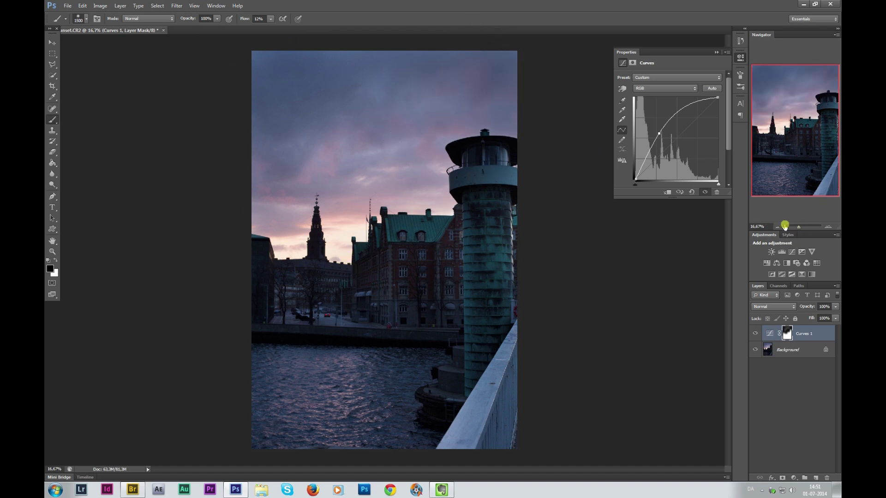
# Zoom and pan with the Navigator to inspect the buildings and the tower top
pyautogui.moveTo(804, 230); pyautogui.dragTo(805, 229)
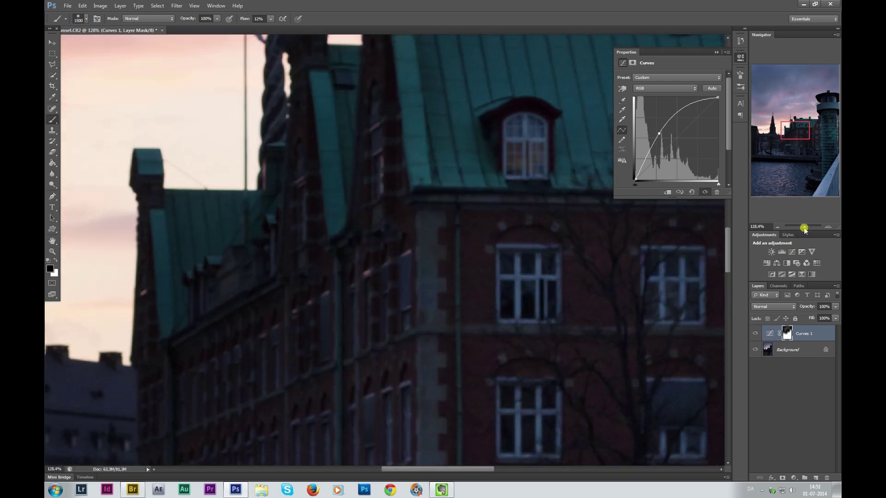
pyautogui.moveTo(793, 133); pyautogui.dragTo(816, 136)
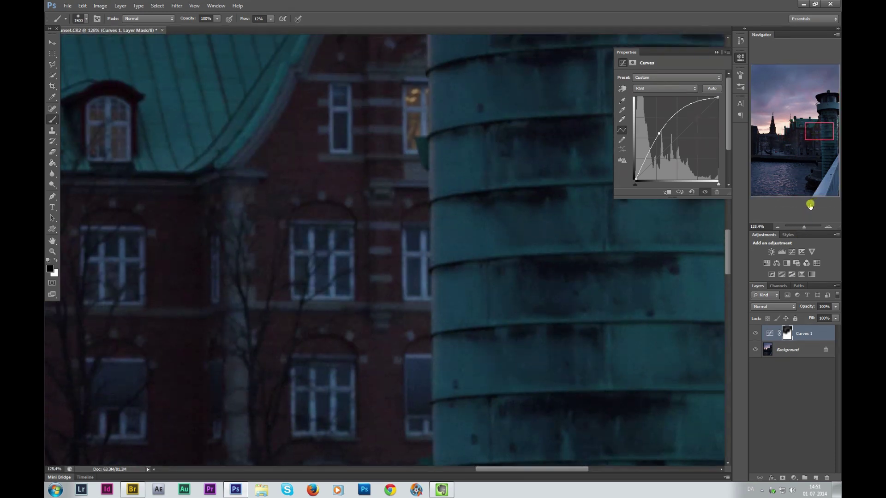
pyautogui.moveTo(805, 227); pyautogui.dragTo(808, 227)
pyautogui.moveTo(797, 133); pyautogui.dragTo(819, 182)
# Zoom back out and delete the Curves 1 layer, then return to Bridge
pyautogui.moveTo(807, 226); pyautogui.dragTo(799, 227)
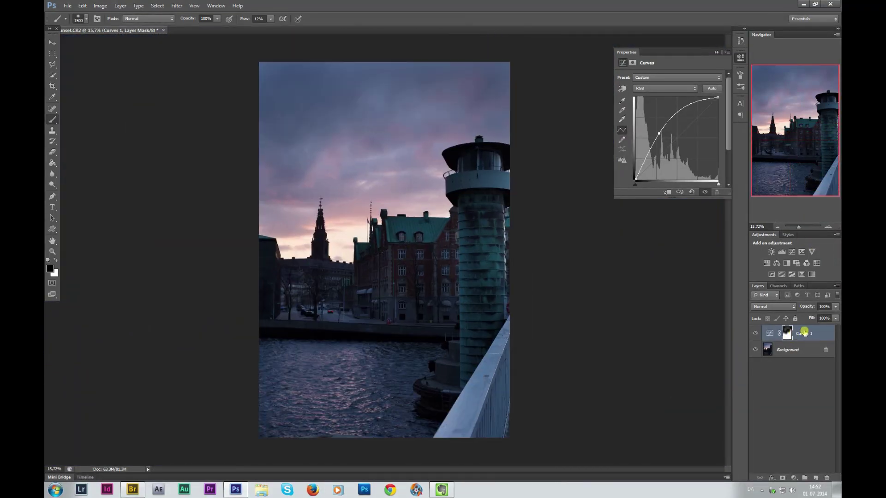
pyautogui.moveTo(804, 333); pyautogui.dragTo(827, 478)
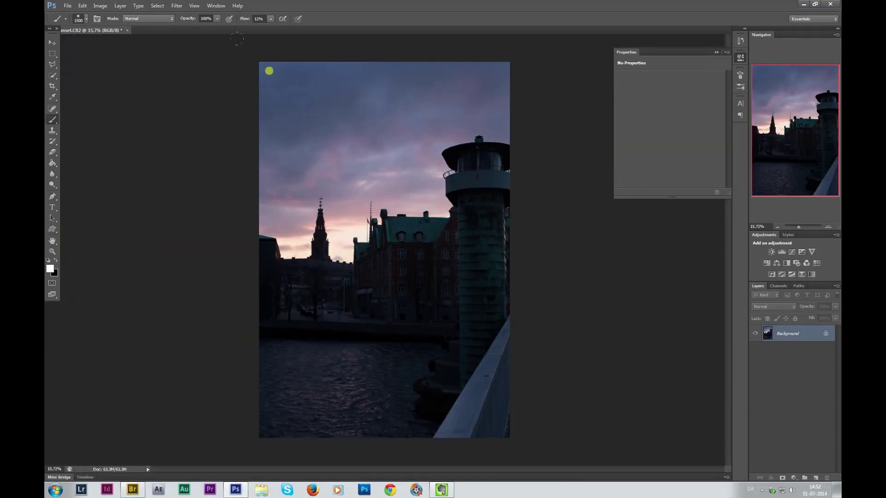
pyautogui.click(131, 489)
# Reopen city sunset.CR2 from Bridge, raise Shadows and Blacks (+85), and open it as city sunset 2
pyautogui.rightClick(463, 236)
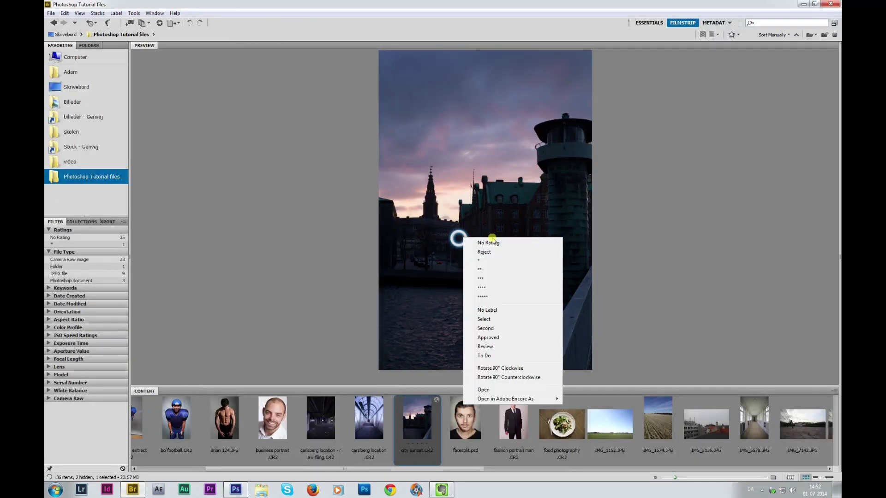
pyautogui.click(494, 391)
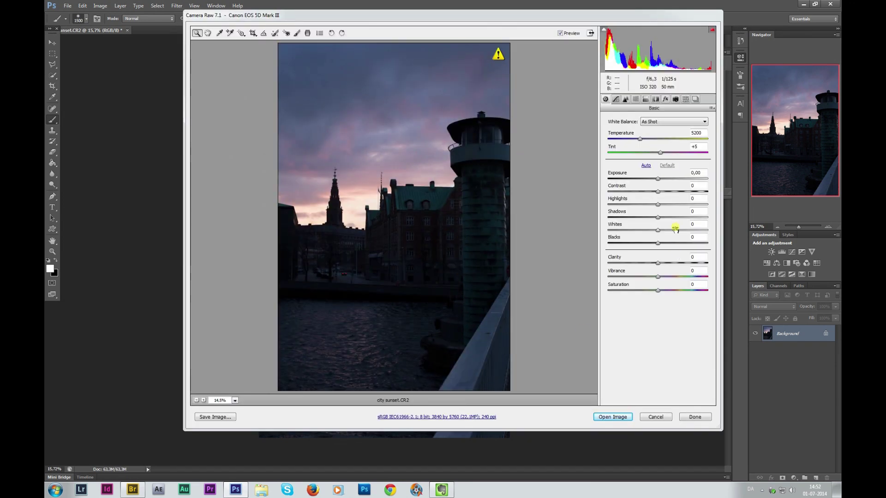
pyautogui.moveTo(659, 217); pyautogui.dragTo(696, 210)
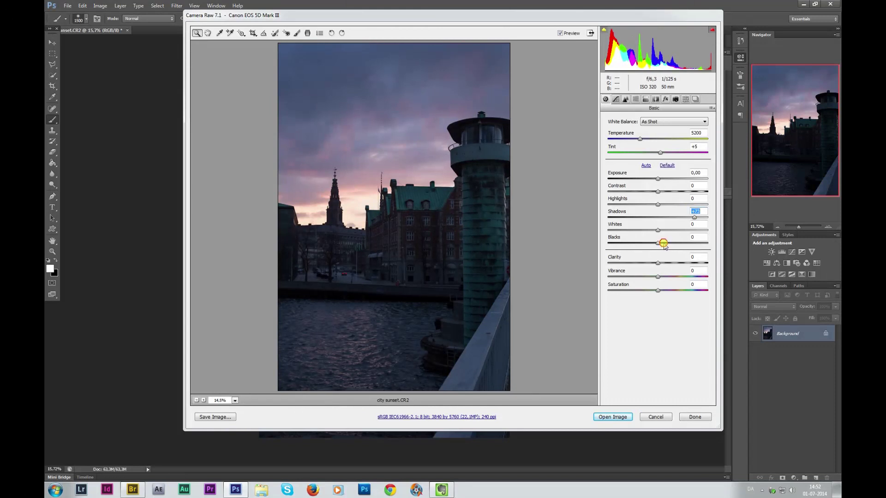
pyautogui.moveTo(664, 243); pyautogui.dragTo(697, 218)
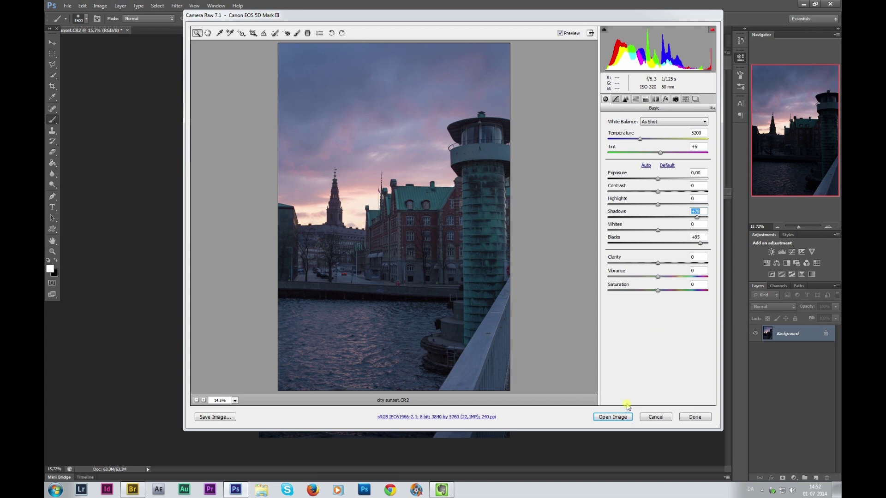
pyautogui.click(613, 417)
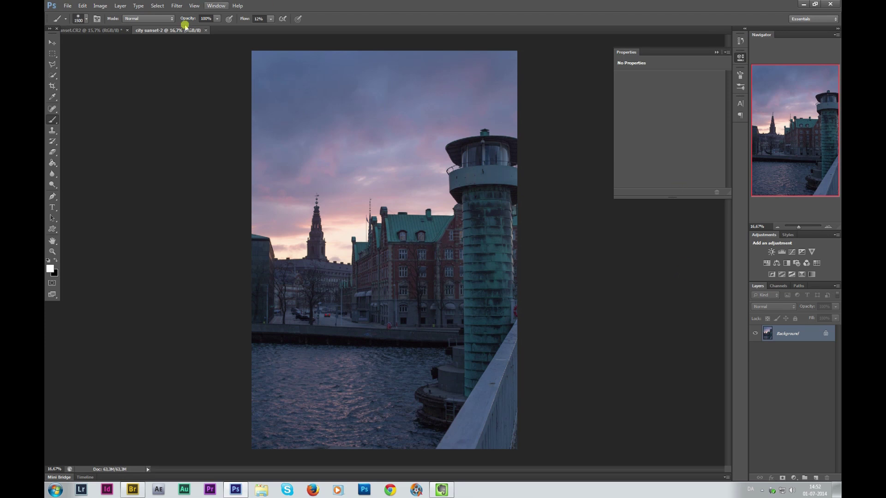
# Compare the darker original city sunset.CR2 document against the brighter city sunset-2
pyautogui.click(102, 30)
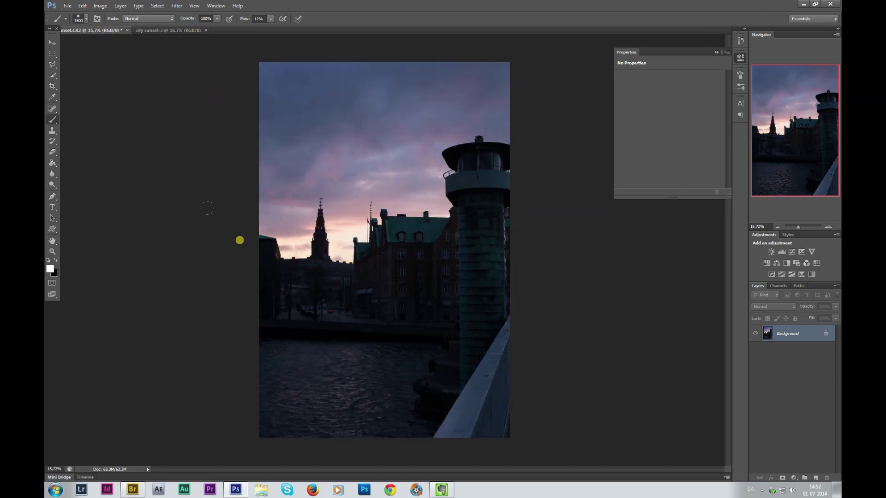
pyautogui.click(141, 30)
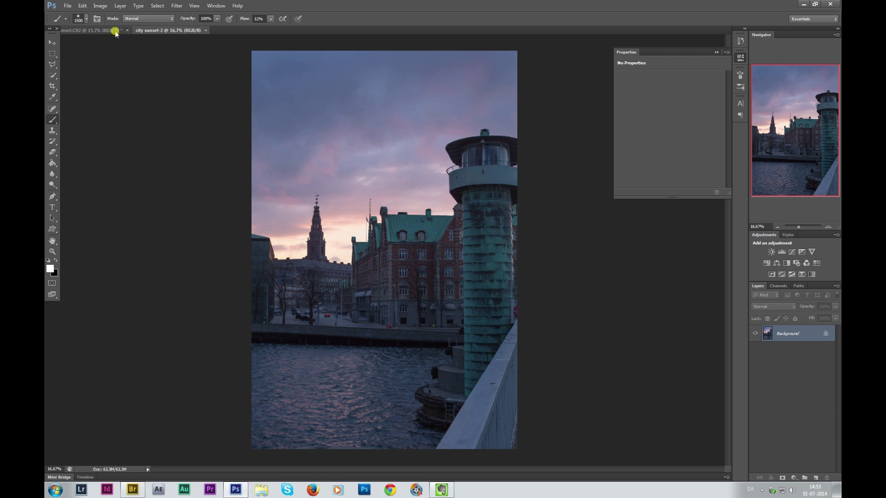
# Reopen the city sunset raw file in Camera Raw from Bridge
pyautogui.click(114, 31)
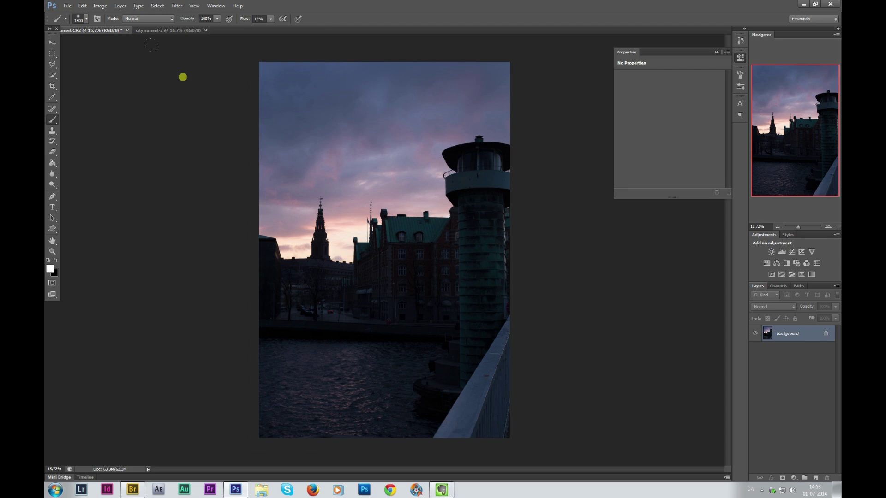
pyautogui.click(133, 490)
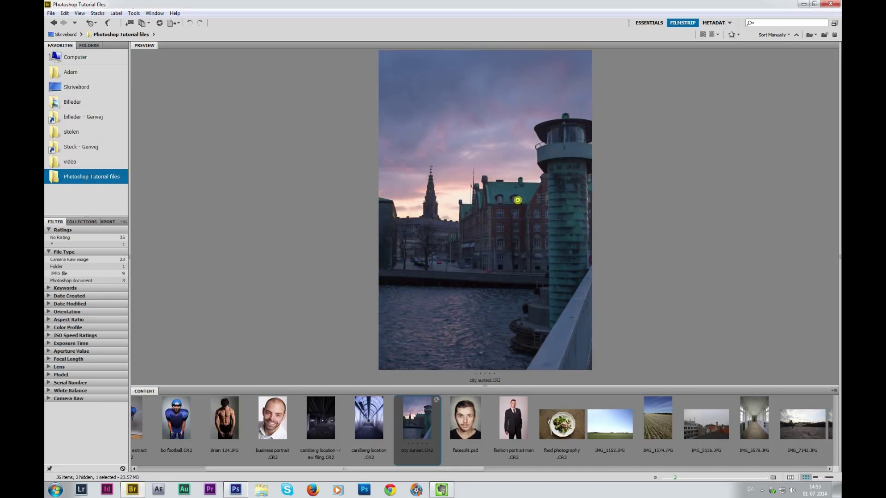
pyautogui.rightClick(509, 216)
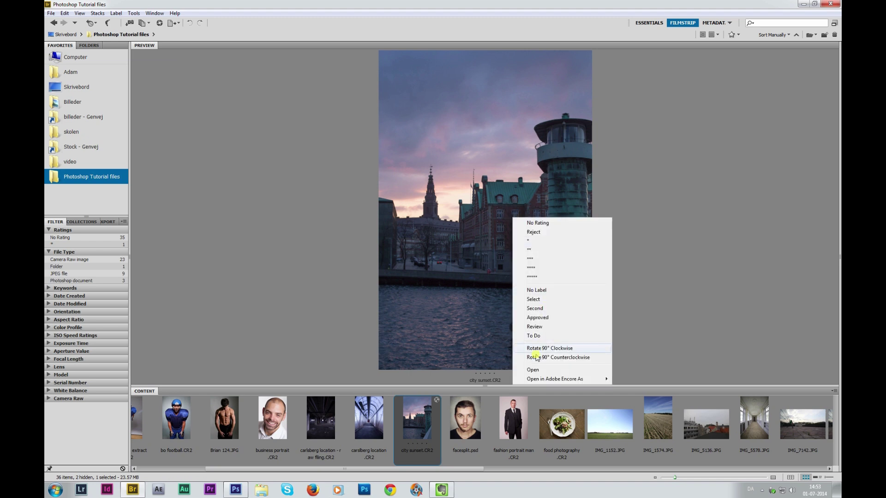
pyautogui.click(535, 373)
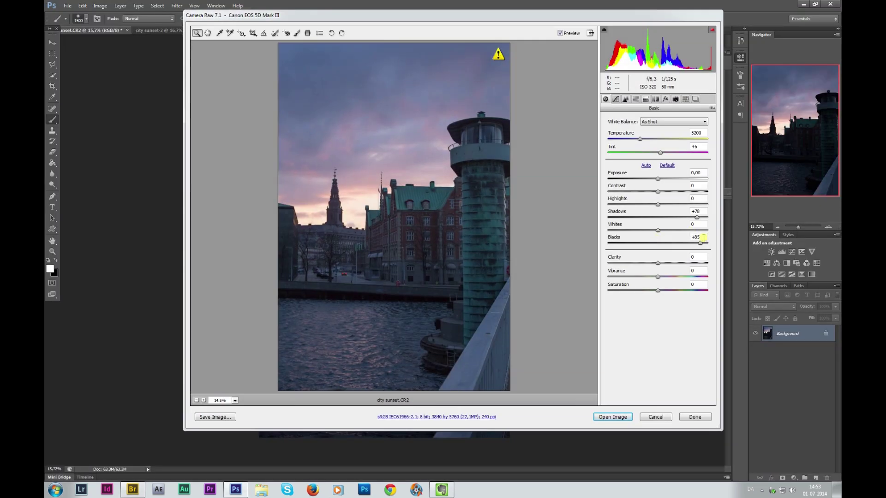
# Reset Blacks and Shadows to 0, then set Shadows +56, Blacks +53 and slightly raise Exposure
pyautogui.click(704, 238)
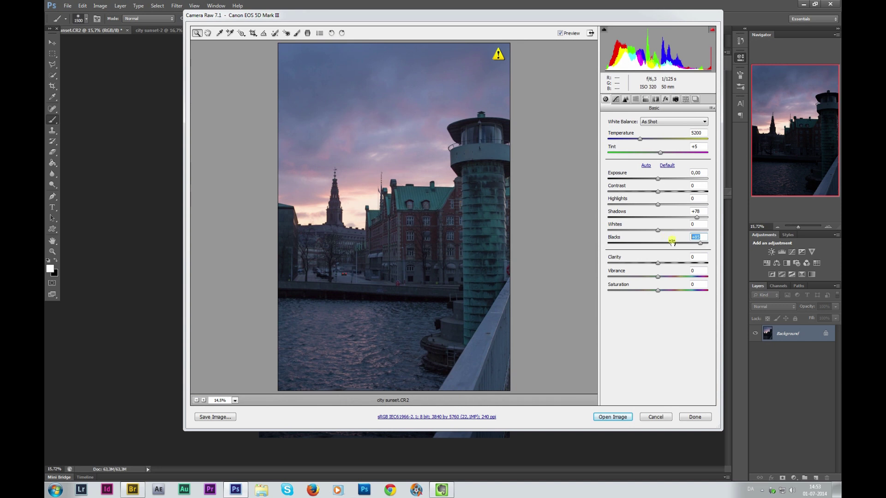
pyautogui.write('0')
pyautogui.click(698, 212)
pyautogui.write('0')
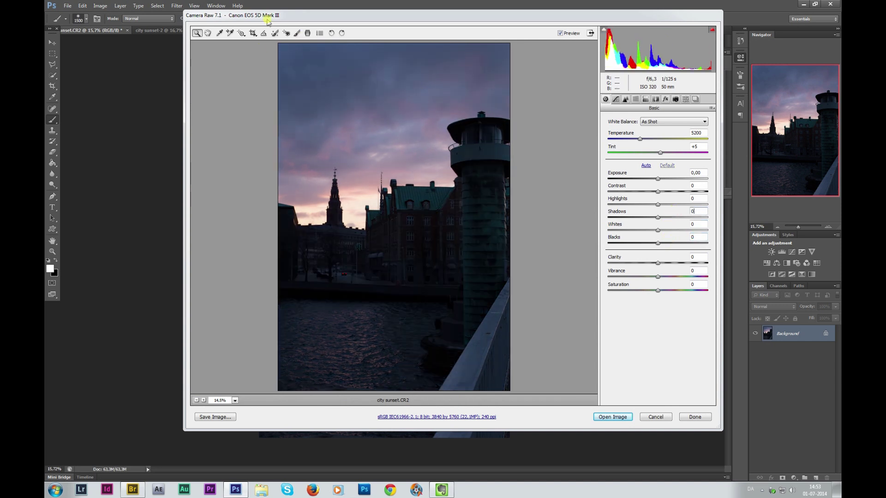
pyautogui.moveTo(267, 16); pyautogui.dragTo(248, 43)
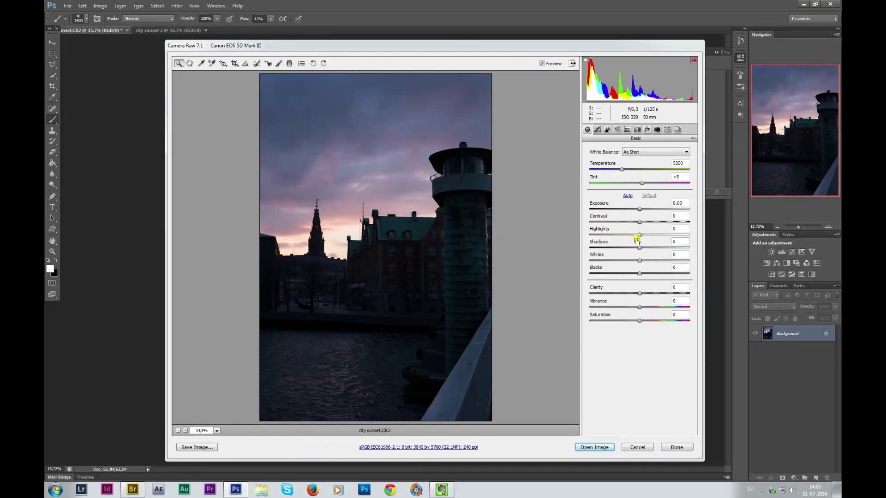
pyautogui.moveTo(641, 247); pyautogui.dragTo(667, 247)
pyautogui.moveTo(643, 210); pyautogui.dragTo(647, 211)
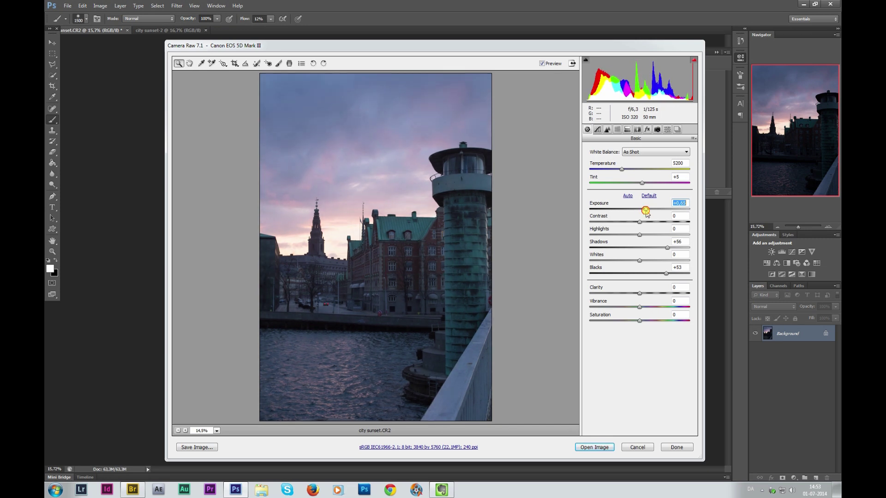
# Open the new conversion as city sunset-3 and reduce the brush size
pyautogui.click(604, 448)
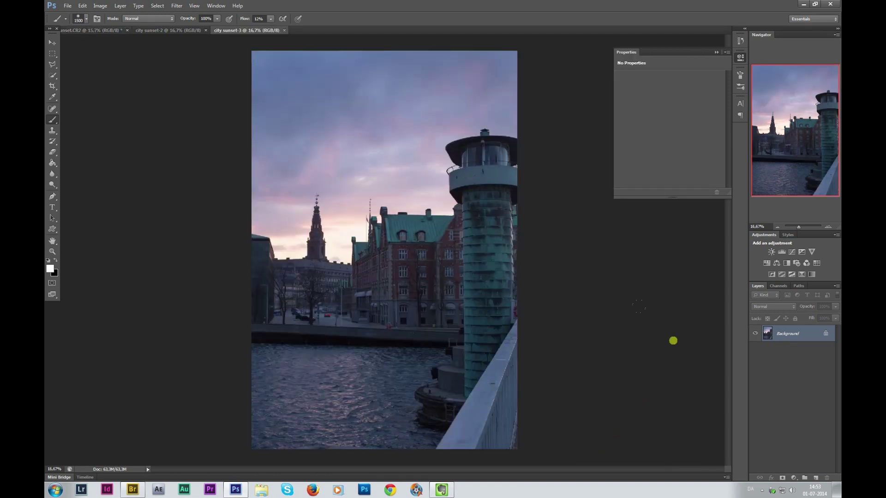
pyautogui.click(152, 30)
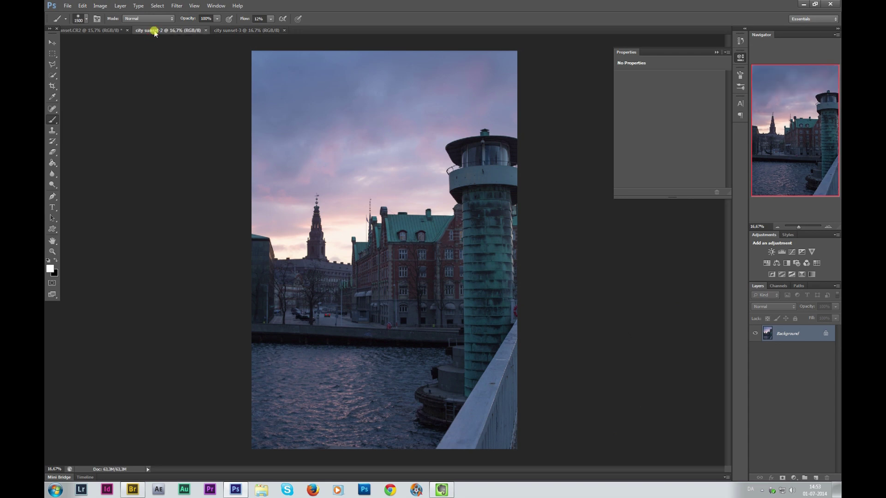
pyautogui.click(95, 30)
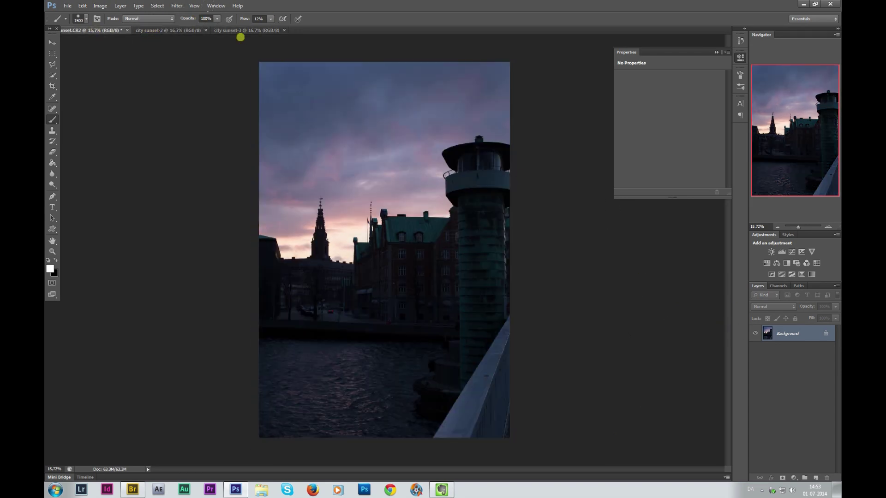
pyautogui.press('[')
pyautogui.press('[')
pyautogui.press('[')
pyautogui.press('[')
pyautogui.press('[')
pyautogui.press('[')
pyautogui.press('[')
pyautogui.press('[')
# Select and copy the entire city sunset-3 image
pyautogui.click(234, 31)
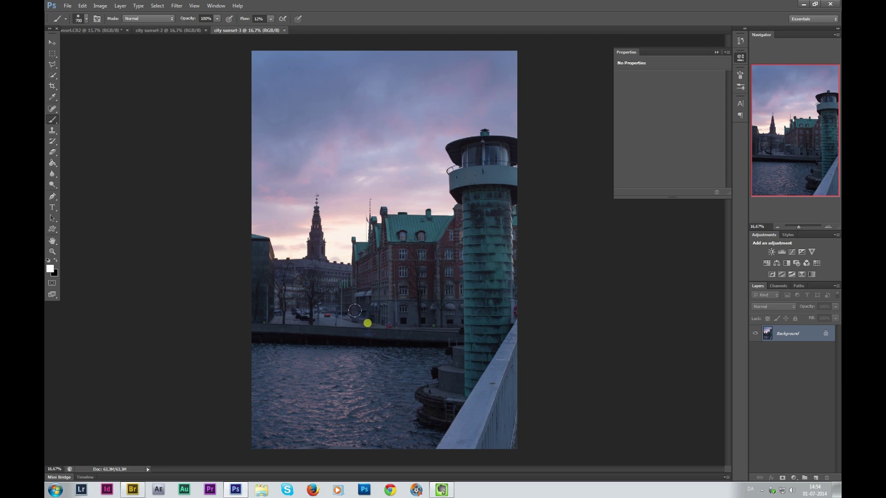
pyautogui.hotkey('ctrl', 'a')
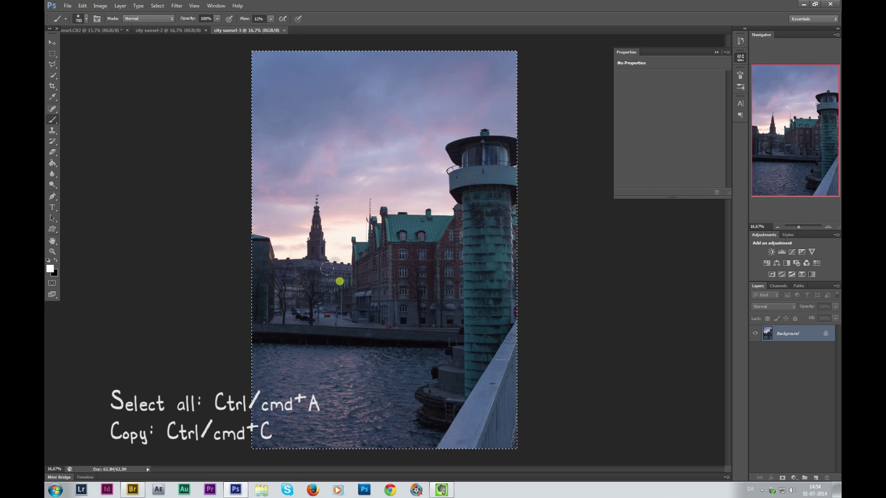
pyautogui.hotkey('ctrl', 'c')
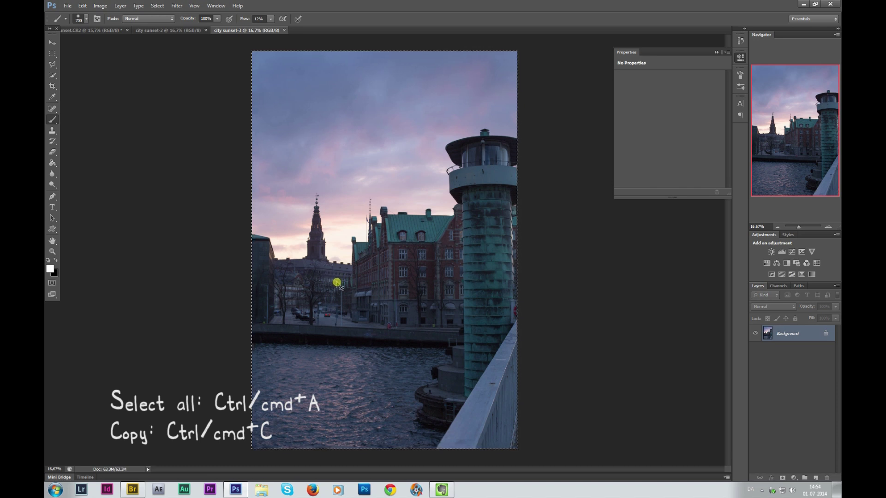
pyautogui.click(147, 31)
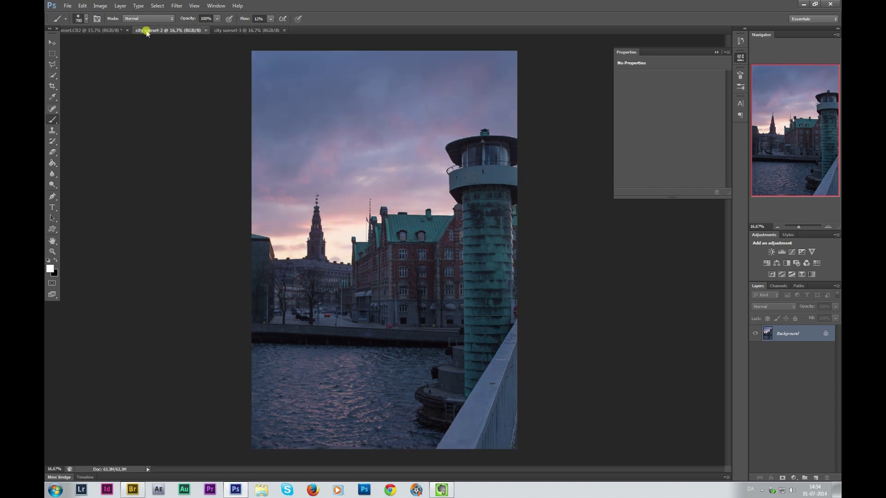
# Paste the copied brighter image into the original city sunset.CR2 document as Layer 1
pyautogui.click(98, 31)
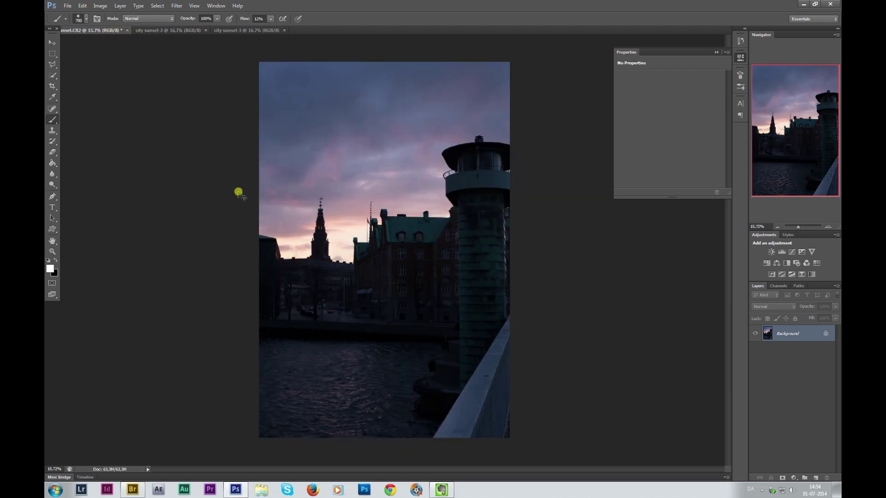
pyautogui.hotkey('ctrl', 'v')
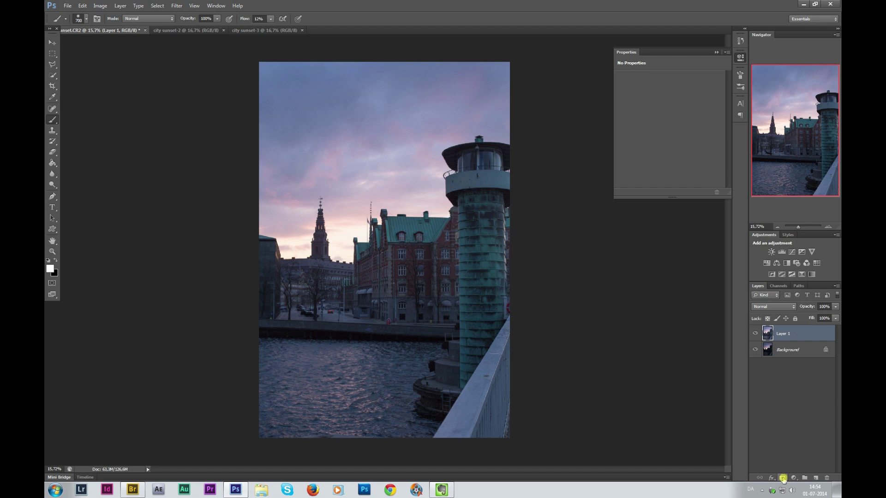
# Give Layer 1 a hide-all black mask, set white as foreground, and start revealing the water
pyautogui.keyDown('alt'); pyautogui.click(783, 477); pyautogui.keyUp('alt')
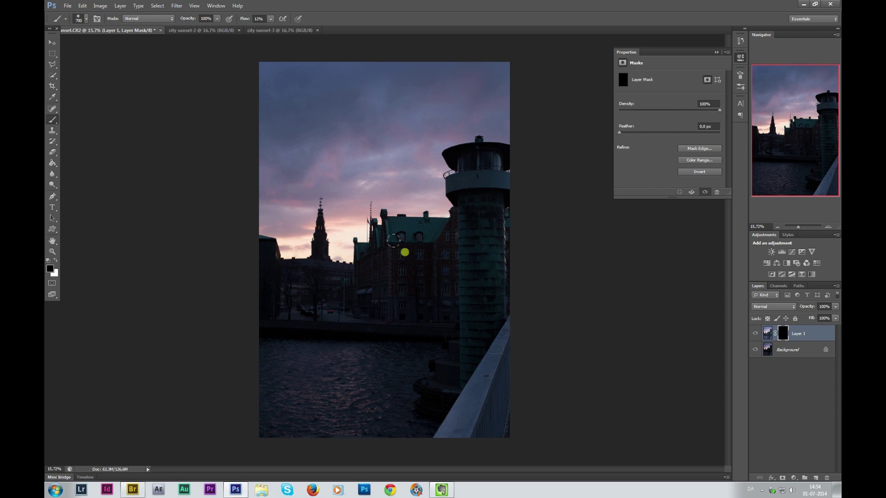
pyautogui.press('x')
pyautogui.moveTo(361, 329); pyautogui.dragTo(352, 395)
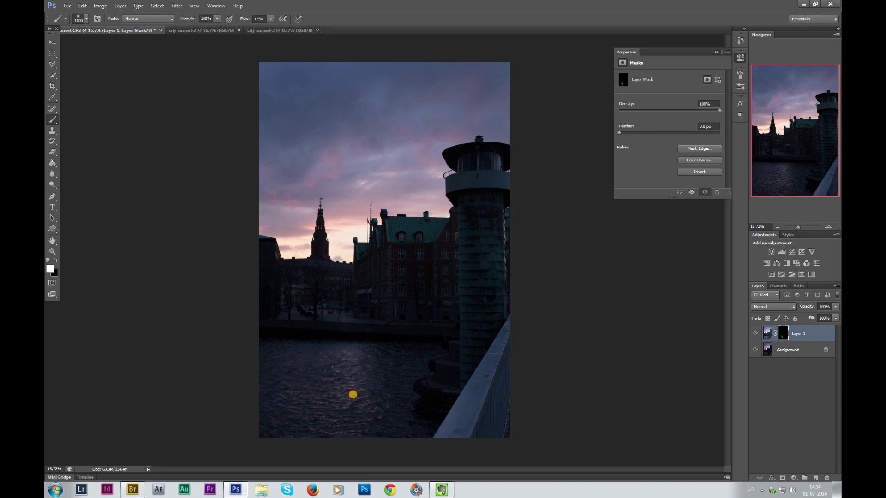
# Paint white into the mask over the water and the left buildings
pyautogui.press(']')
pyautogui.press(']')
pyautogui.press(']')
pyautogui.moveTo(316, 313); pyautogui.dragTo(316, 400)
pyautogui.press('[')
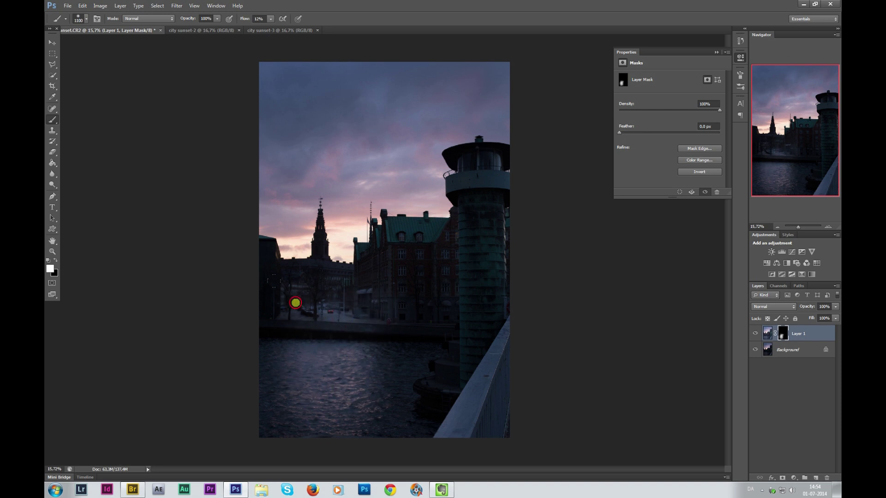
pyautogui.click(299, 291)
pyautogui.press('[')
pyautogui.press('[')
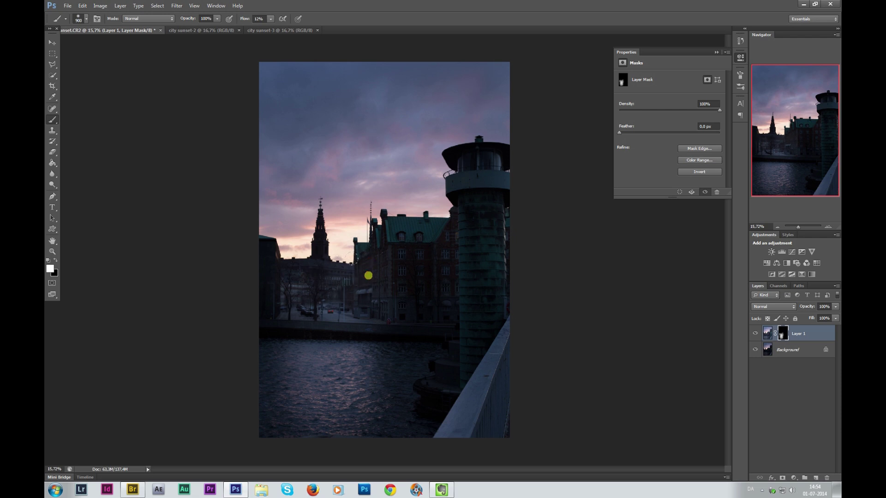
pyautogui.press('[')
pyautogui.press('[')
pyautogui.press('[')
pyautogui.press('[')
pyautogui.press('[')
pyautogui.press('[')
pyautogui.press('[')
pyautogui.press('[')
# Reveal the brighter church spire, tower base and tower's left edge with a smaller brush
pyautogui.moveTo(322, 223); pyautogui.dragTo(322, 213)
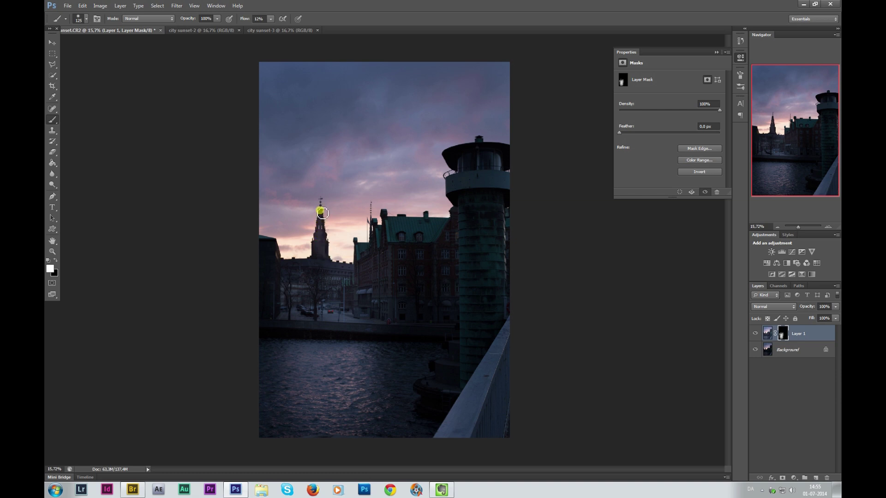
pyautogui.press(']')
pyautogui.press(']')
pyautogui.press(']')
pyautogui.press(']')
pyautogui.press(']')
pyautogui.press(']')
pyautogui.press(']')
pyautogui.press(']')
pyautogui.press(']')
pyautogui.press(']')
pyautogui.press(']')
pyautogui.press(']')
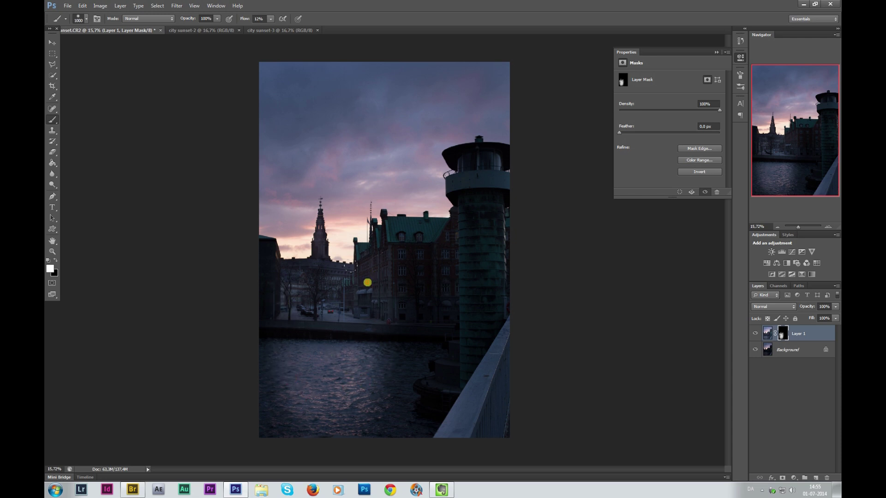
pyautogui.press('[')
pyautogui.press('[')
pyautogui.press('[')
pyautogui.press('[')
pyautogui.press('[')
pyautogui.press('[')
pyautogui.press('[')
pyautogui.press('[')
pyautogui.click(464, 328)
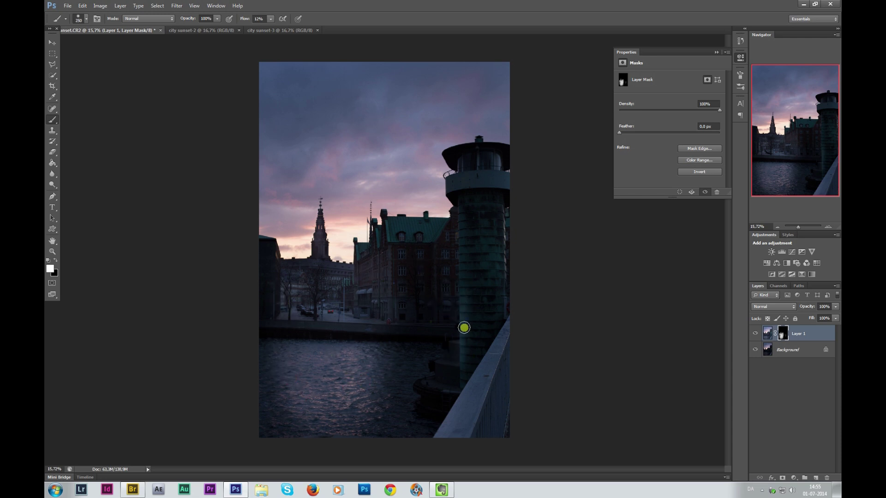
pyautogui.press(']')
pyautogui.moveTo(460, 322)
pyautogui.mouseDown()
pyautogui.moveTo(459, 193)
pyautogui.moveTo(459, 243)
pyautogui.moveTo(458, 198)
pyautogui.moveTo(447, 185)
pyautogui.moveTo(459, 163)
pyautogui.moveTo(489, 172)
pyautogui.moveTo(495, 158)
pyautogui.moveTo(498, 310)
pyautogui.moveTo(496, 147)
pyautogui.moveTo(503, 185)
pyautogui.moveTo(494, 292)
pyautogui.moveTo(485, 350)
pyautogui.mouseUp()
pyautogui.press(']')
# Lower brush Flow to 7% and softly paint the tower, buildings, foreground and dark building's edge
pyautogui.press(']')
pyautogui.moveTo(244, 20); pyautogui.dragTo(244, 20)
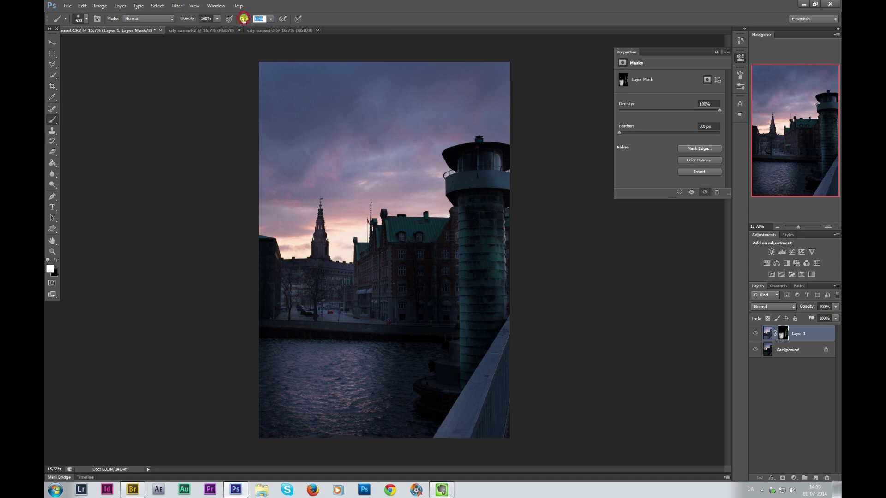
pyautogui.press(']')
pyautogui.press(']')
pyautogui.moveTo(475, 319); pyautogui.dragTo(478, 181)
pyautogui.moveTo(470, 341)
pyautogui.mouseDown()
pyautogui.moveTo(438, 256)
pyautogui.moveTo(429, 302)
pyautogui.moveTo(398, 272)
pyautogui.moveTo(398, 226)
pyautogui.mouseUp()
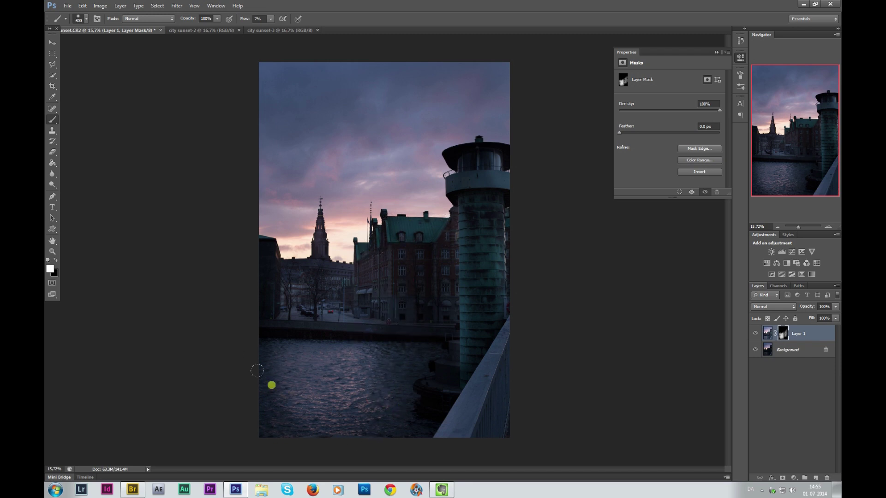
pyautogui.moveTo(257, 371); pyautogui.dragTo(325, 320)
pyautogui.moveTo(424, 323)
pyautogui.mouseDown()
pyautogui.moveTo(377, 329)
pyautogui.moveTo(397, 356)
pyautogui.mouseUp()
pyautogui.moveTo(277, 266)
pyautogui.mouseDown()
pyautogui.moveTo(269, 257)
pyautogui.moveTo(303, 293)
pyautogui.moveTo(343, 265)
pyautogui.mouseUp()
# Zoom out to the whole photo and softly brighten along the tower's edge
pyautogui.press('[')
pyautogui.press(']')
pyautogui.press(']')
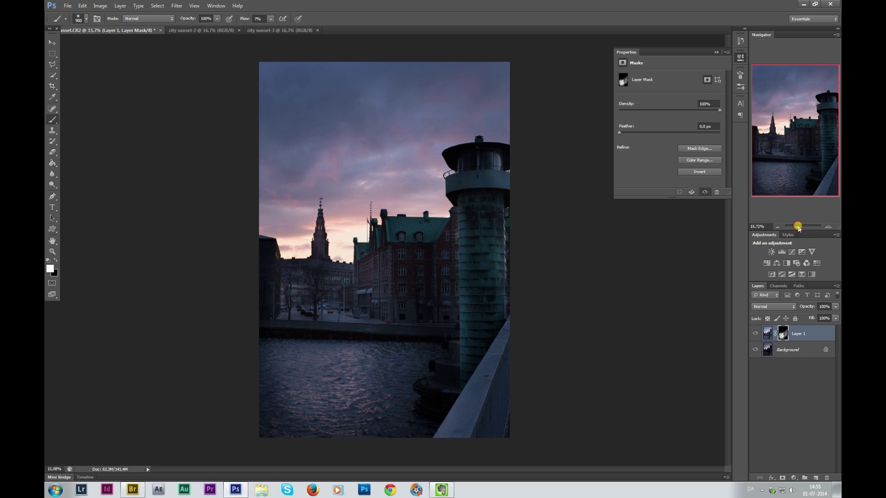
pyautogui.moveTo(798, 226); pyautogui.dragTo(798, 227)
pyautogui.press(']')
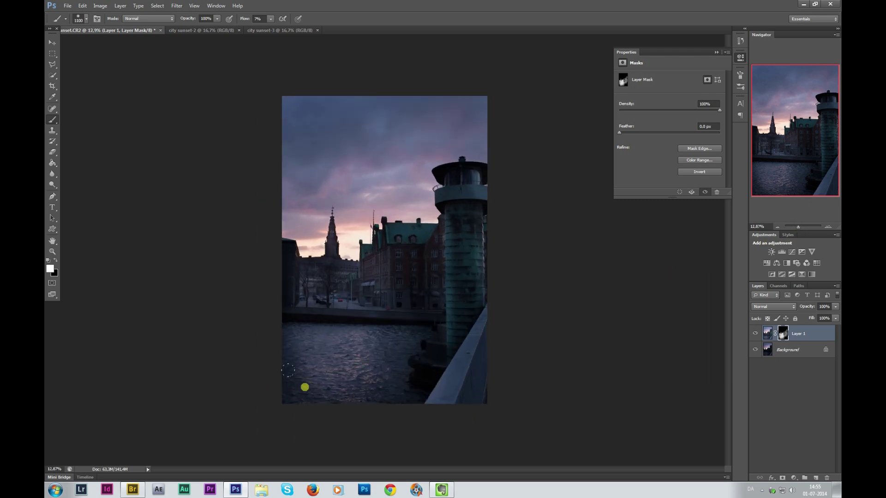
pyautogui.press('[')
pyautogui.press('[')
pyautogui.press('[')
pyautogui.press('[')
pyautogui.press('[')
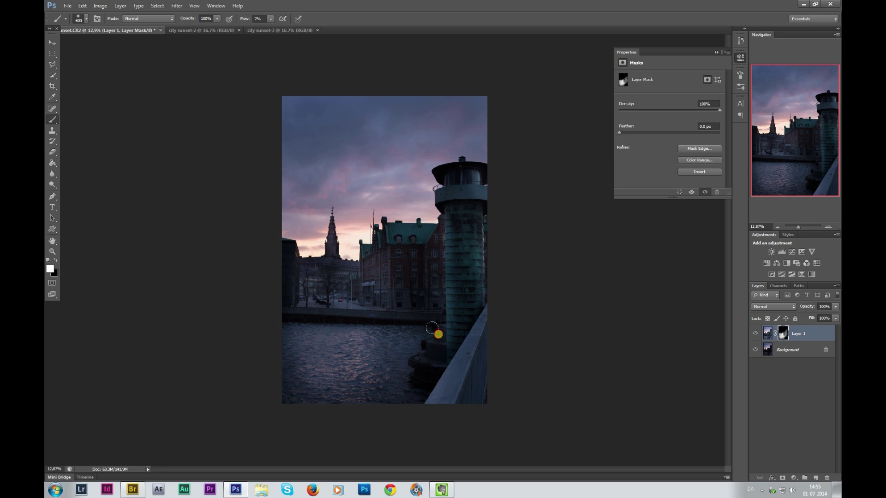
pyautogui.click(448, 226)
pyautogui.moveTo(447, 225)
pyautogui.mouseDown()
pyautogui.moveTo(482, 290)
pyautogui.moveTo(477, 217)
pyautogui.mouseUp()
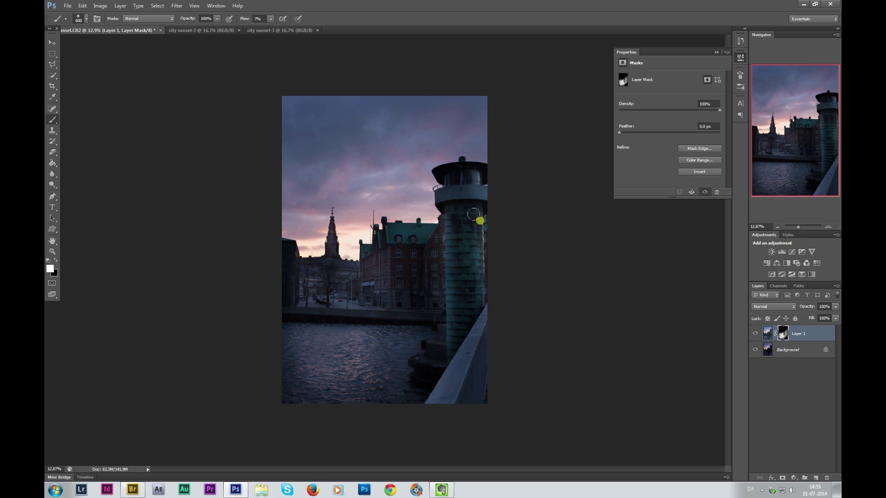
# Compare the masked city sunset.CR2 composite against city sunset-2 twice, enlarging the brush and zooming out
pyautogui.click(173, 31)
pyautogui.click(141, 30)
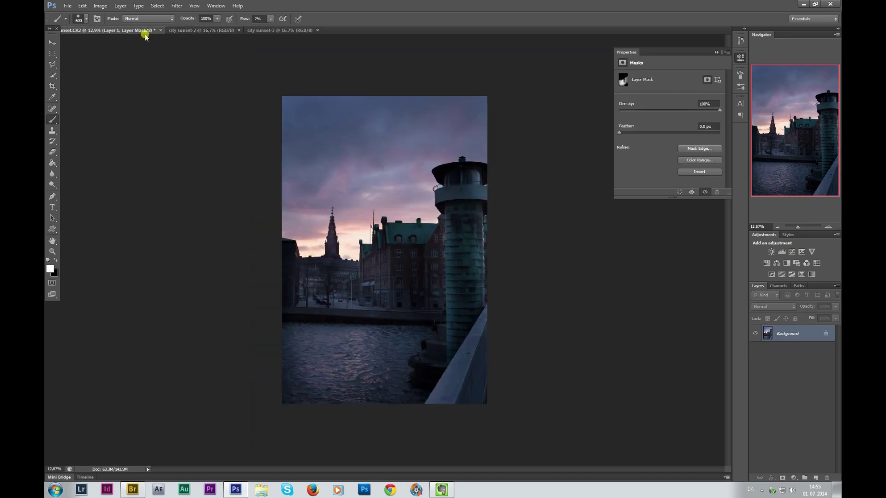
pyautogui.press(']')
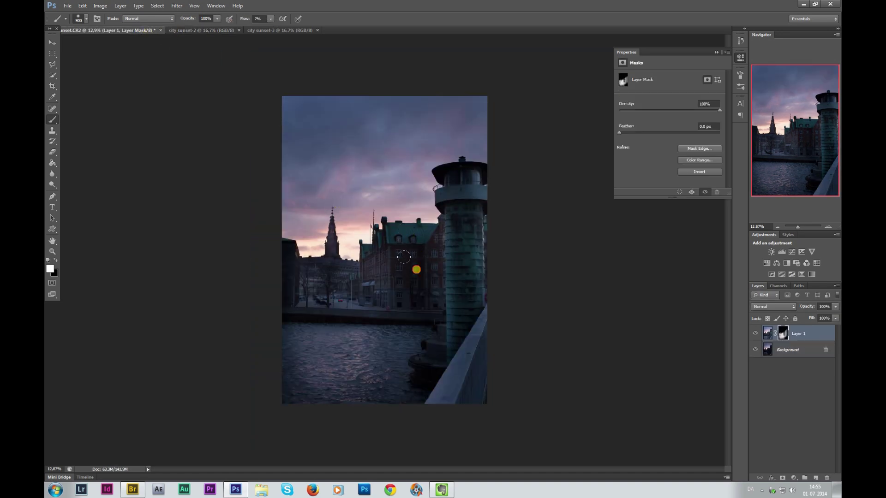
pyautogui.press(']')
pyautogui.press(']')
pyautogui.press(']')
pyautogui.press(']')
pyautogui.moveTo(813, 231)
pyautogui.mouseDown()
pyautogui.moveTo(809, 213)
pyautogui.moveTo(797, 234)
pyautogui.mouseUp()
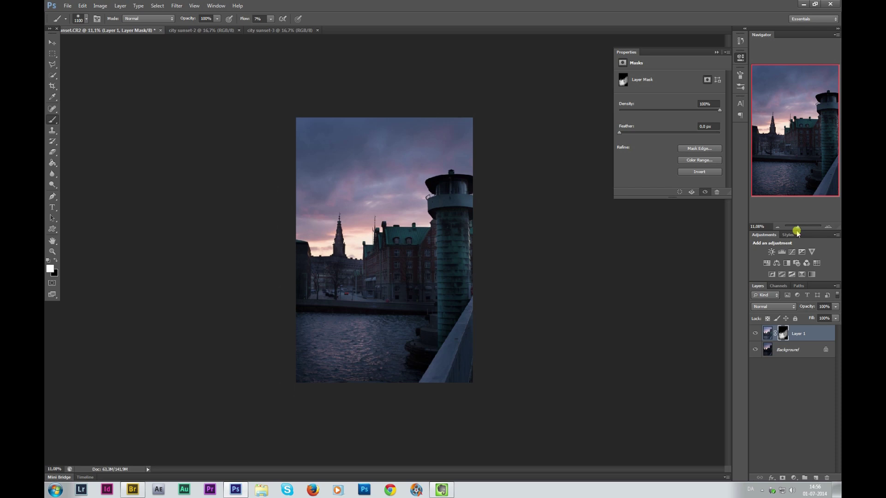
pyautogui.click(178, 30)
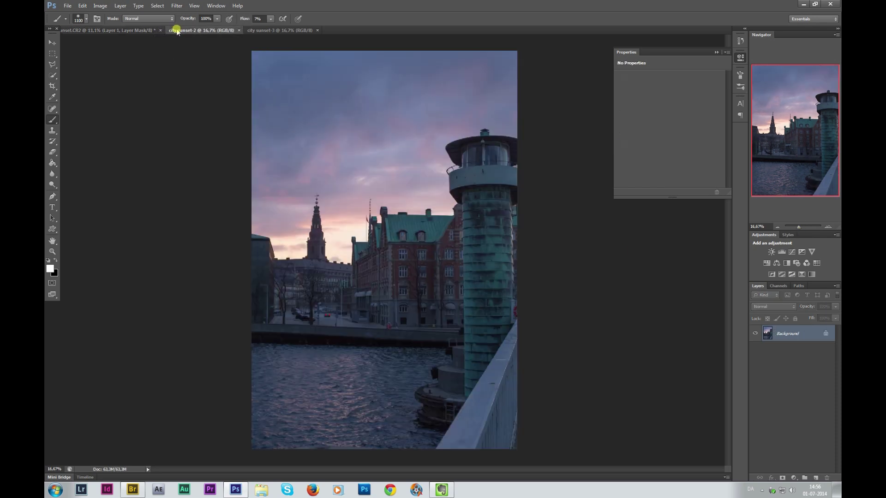
pyautogui.click(136, 30)
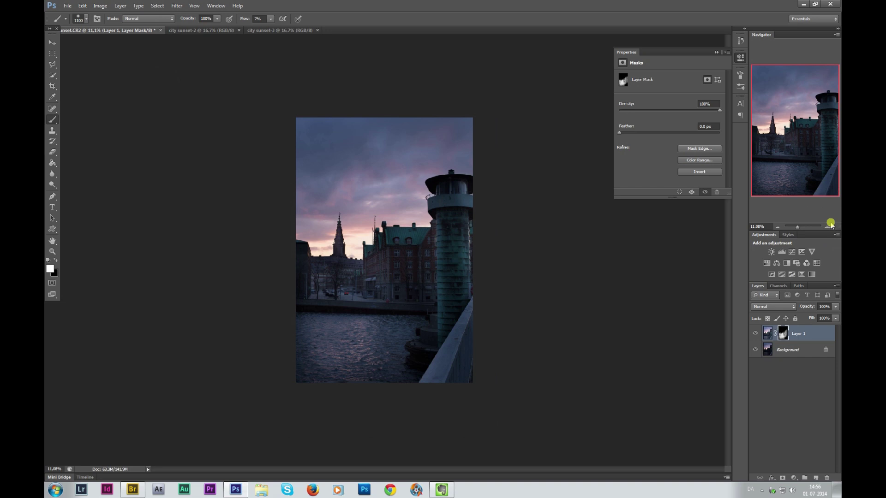
# Zoom in with the Navigator slider to inspect the water, buildings and tower under the sky
pyautogui.moveTo(800, 228); pyautogui.dragTo(802, 237)
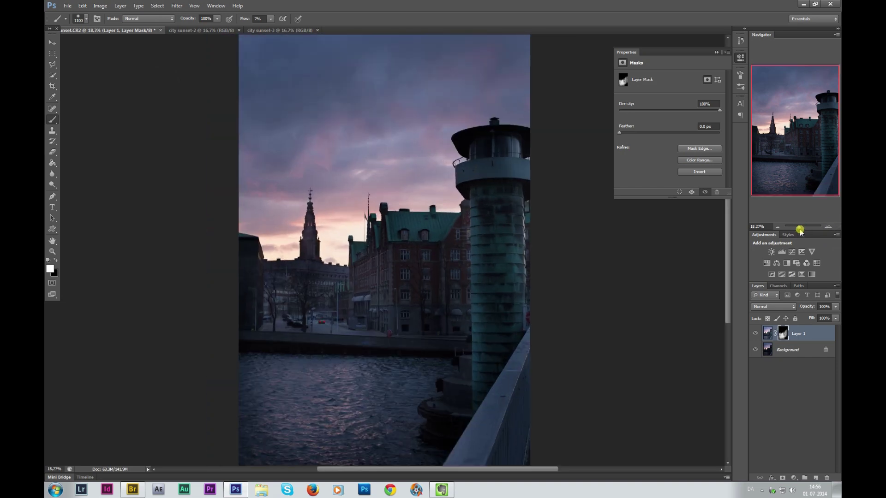